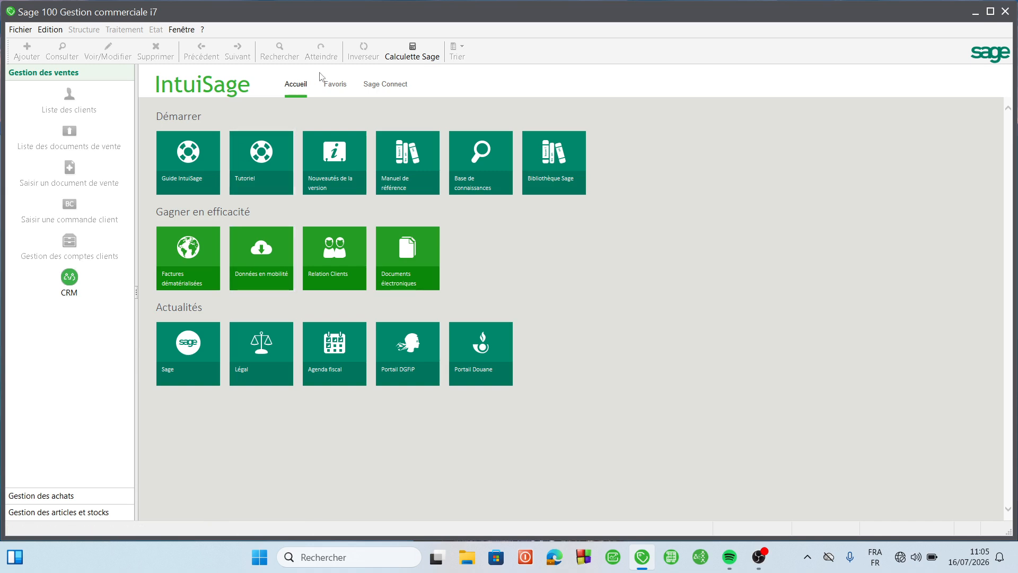
Step: Look through the IntuiSage Favoris and Sage Connect pages and the function groups for purchasing, articles and stock, and sales
click(339, 93)
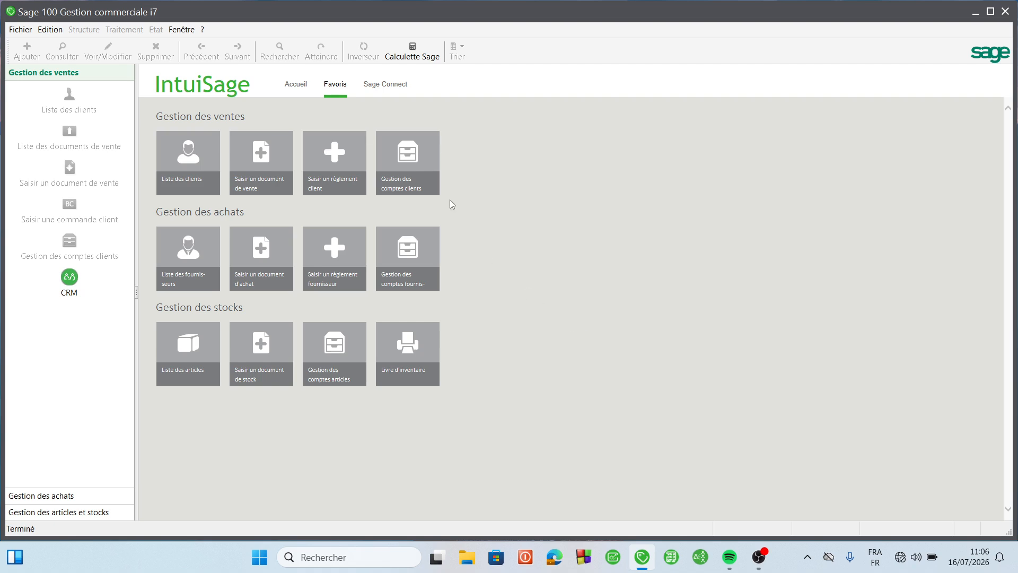
click(380, 86)
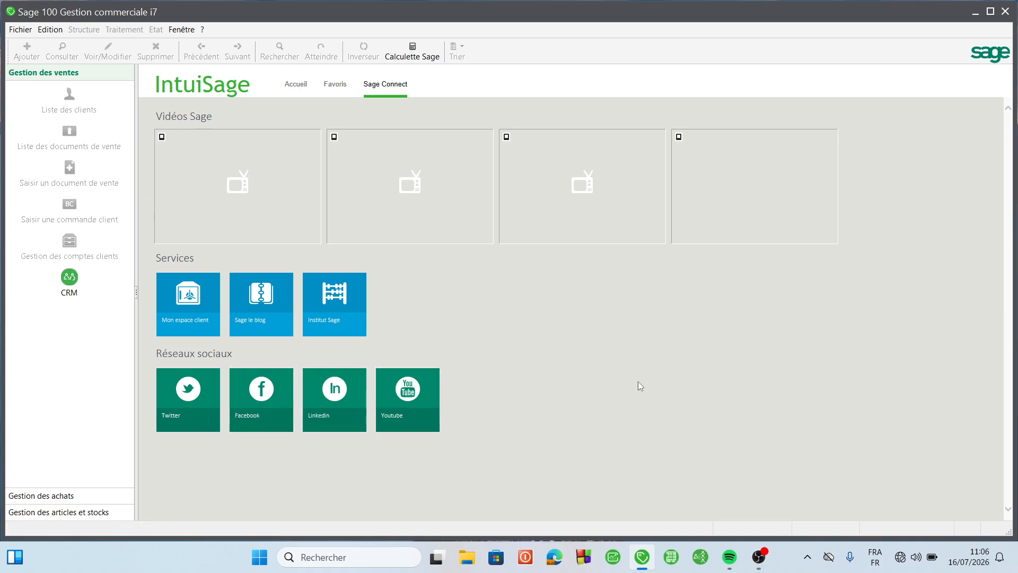
click(296, 85)
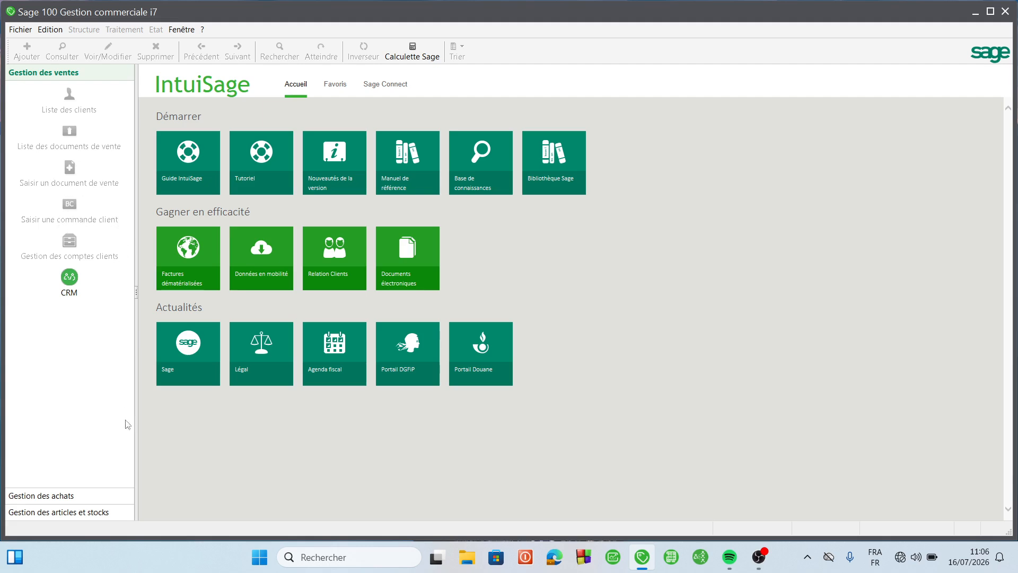
click(77, 500)
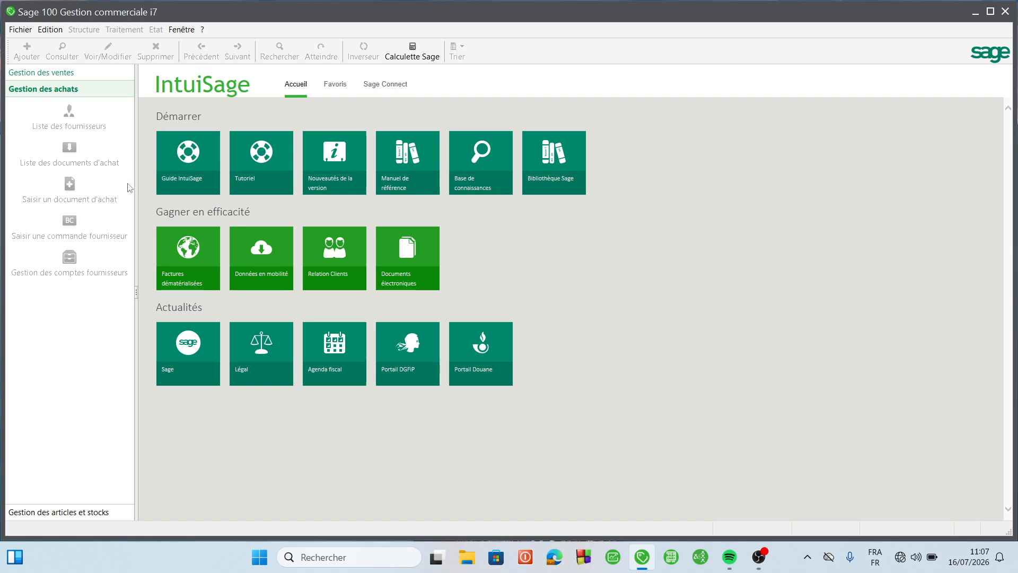
click(64, 512)
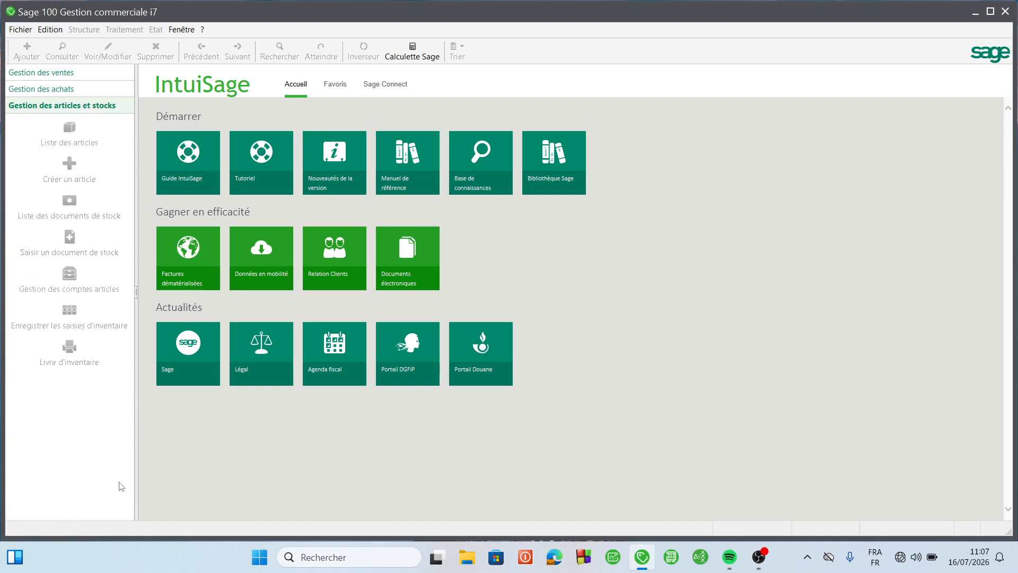
click(61, 74)
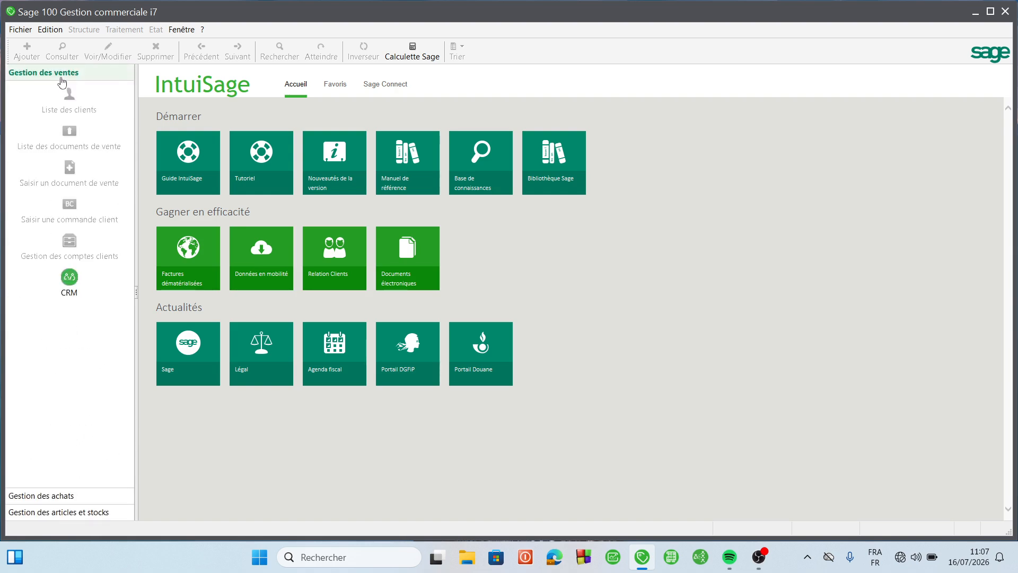
Step: Start a new commercial file with a newly created accounting file, keeping Diallo tech as the company name and reusing its stored information
click(20, 30)
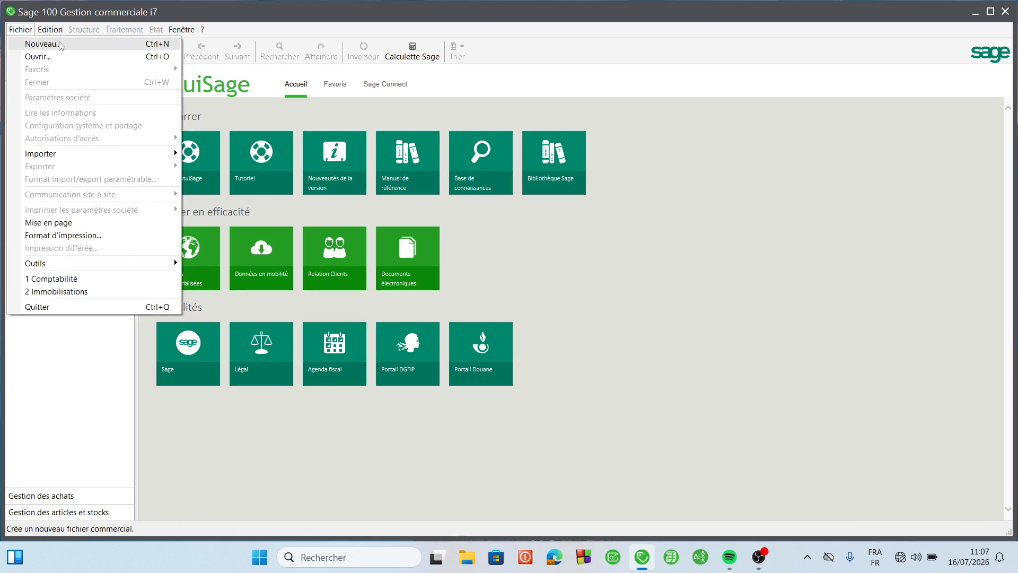
click(42, 44)
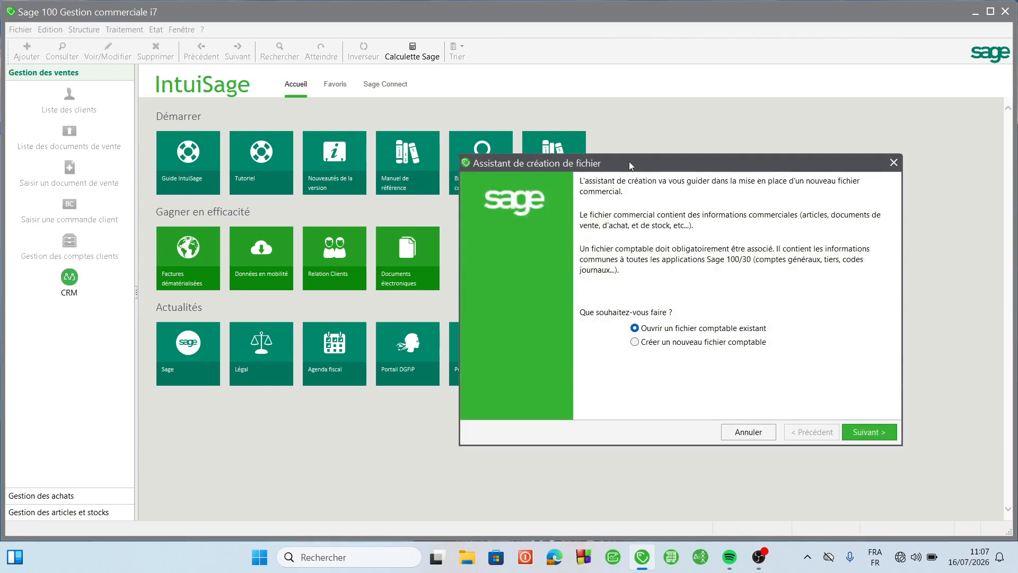
drag(628, 162, 455, 132)
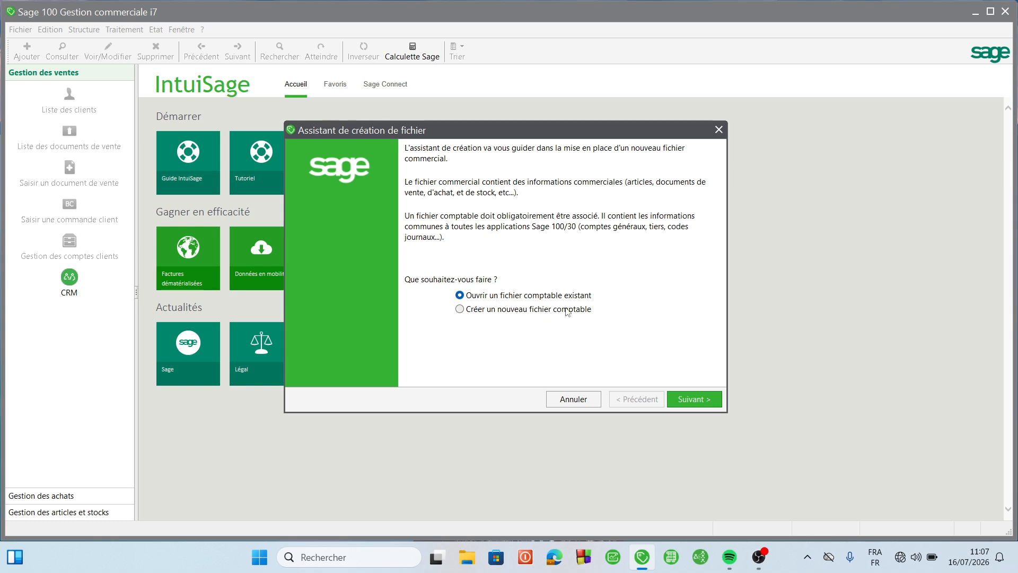
click(460, 311)
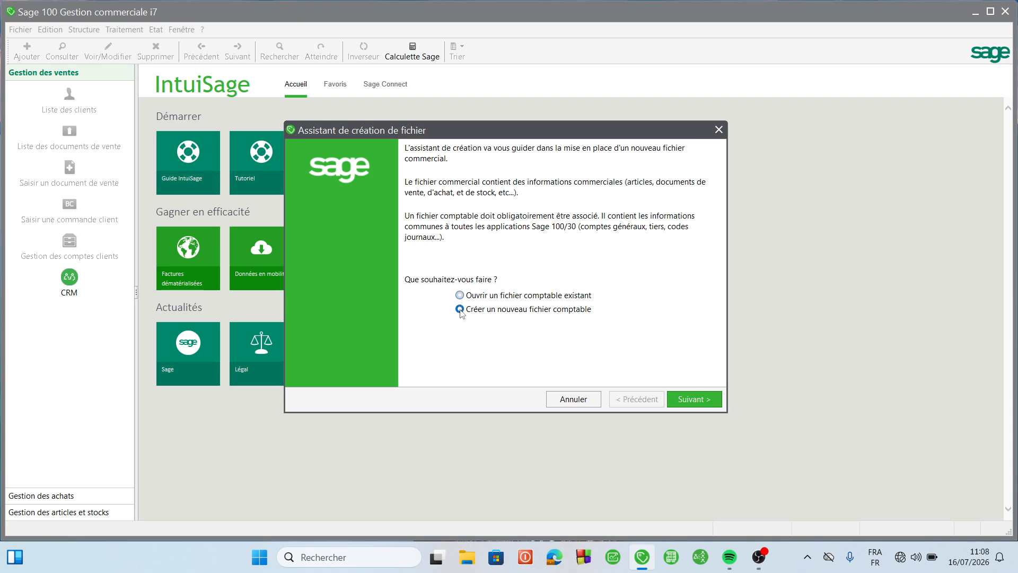
click(696, 399)
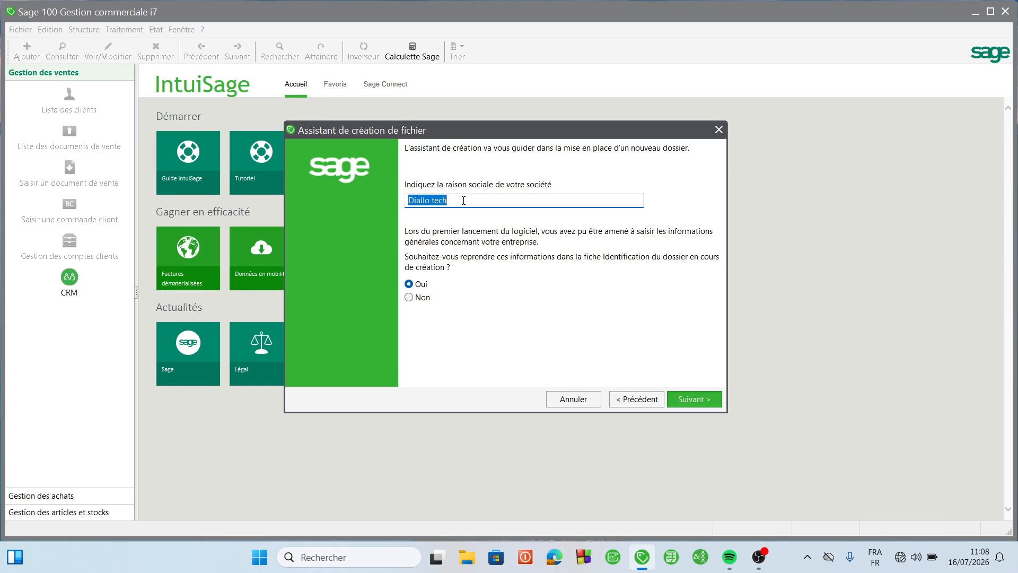
click(464, 201)
click(696, 401)
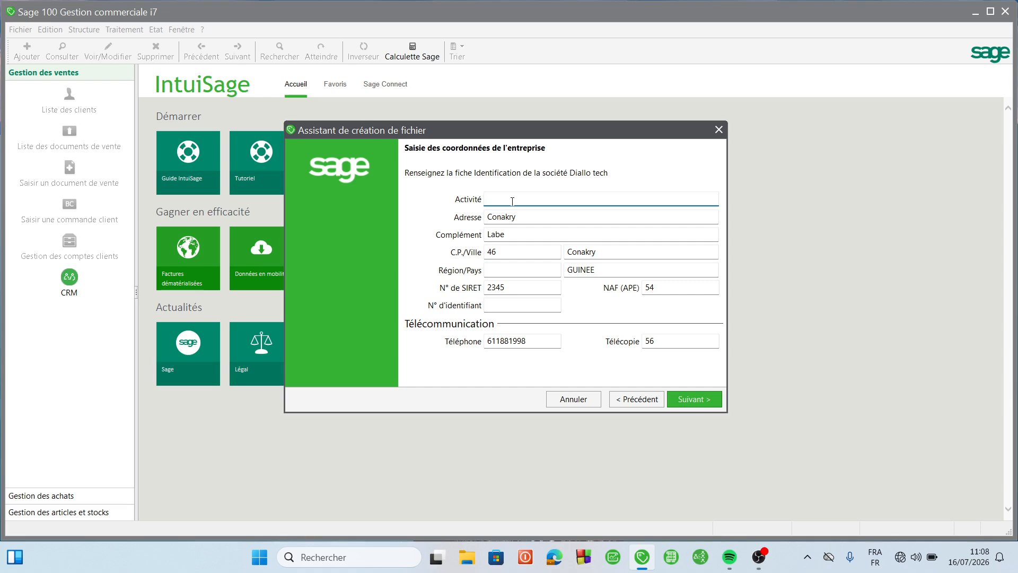
Step: Enter COMMERCE as the company's activity and replace the address complement with the company's locality
text(COMMERCE)
click(527, 222)
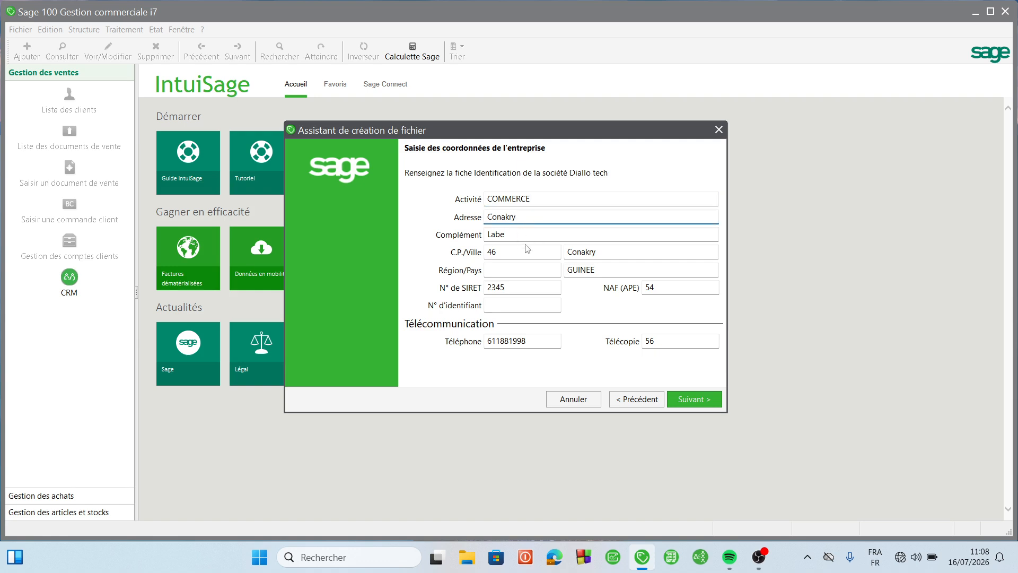
drag(510, 238, 458, 239)
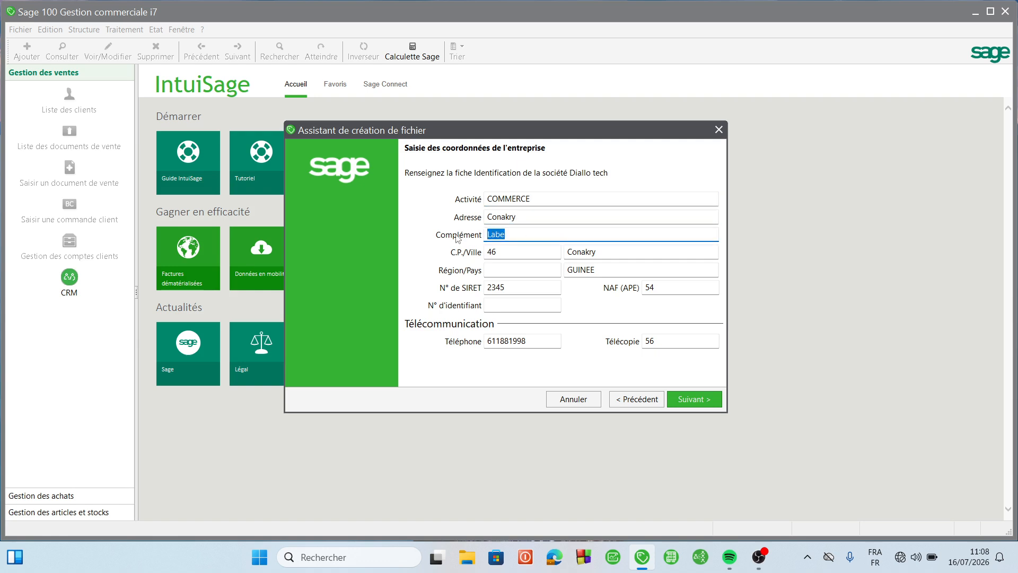
text(COYAH)
key(BackSpace)
key(BackSpace)
key(BackSpace)
key(BackSpace)
text(oyah)
Step: Replace the company's postal code and fill in Conakry as its region
click(516, 254)
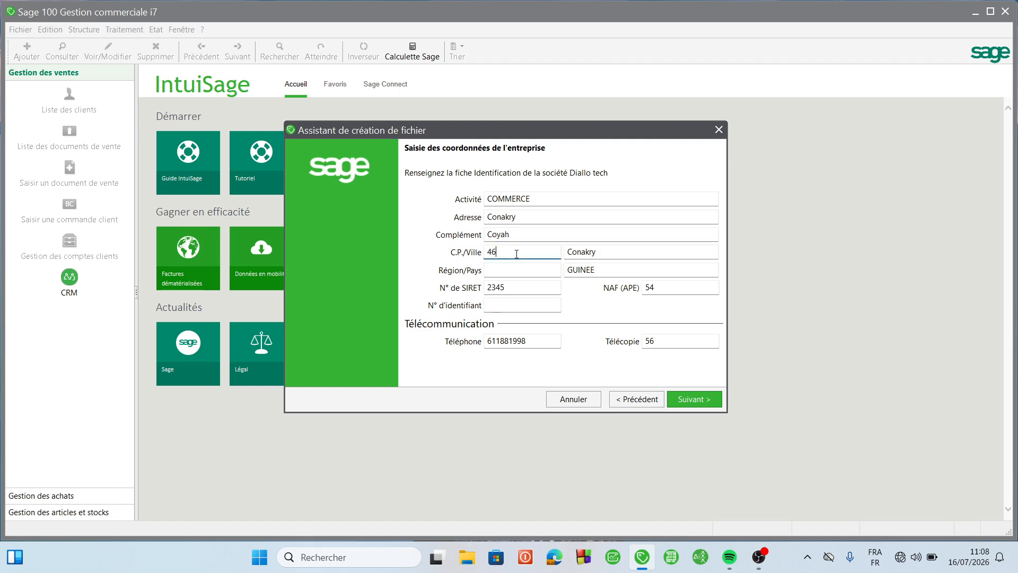
key(BackSpace)
key(BackSpace)
text(253)
click(608, 257)
click(505, 269)
text(Conakry)
key(Tab)
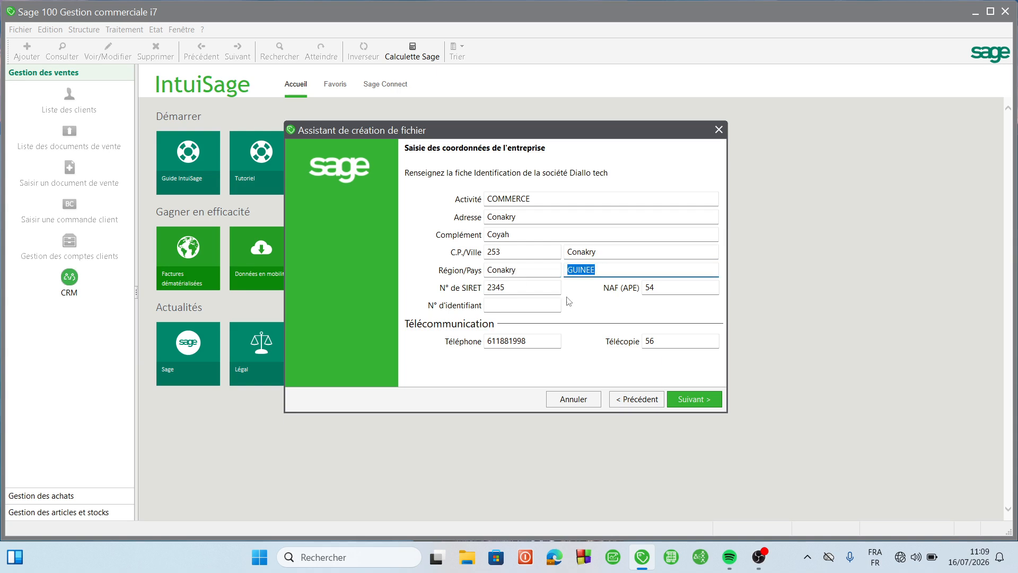
Step: Set the NAF (APE) code to 235, enter the company's identification number, and accept the remaining contact details
click(512, 290)
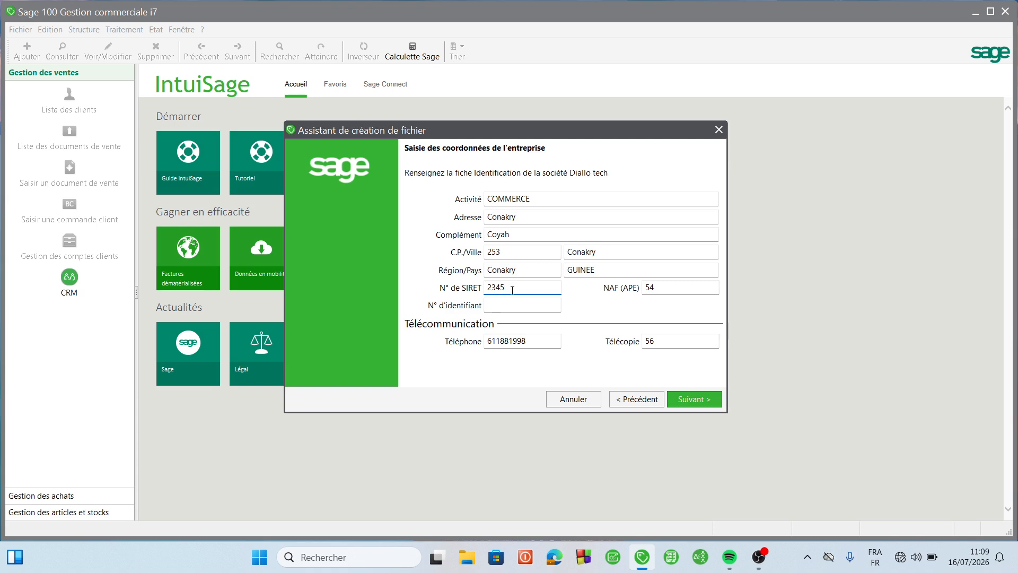
click(664, 290)
key(BackSpace)
key(BackSpace)
text(235)
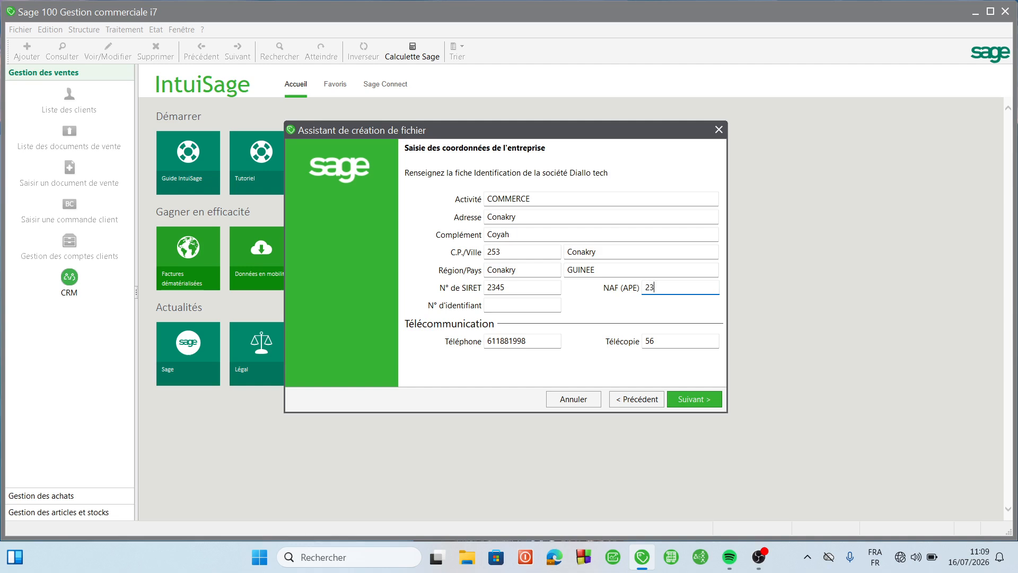
click(504, 304)
text(254)
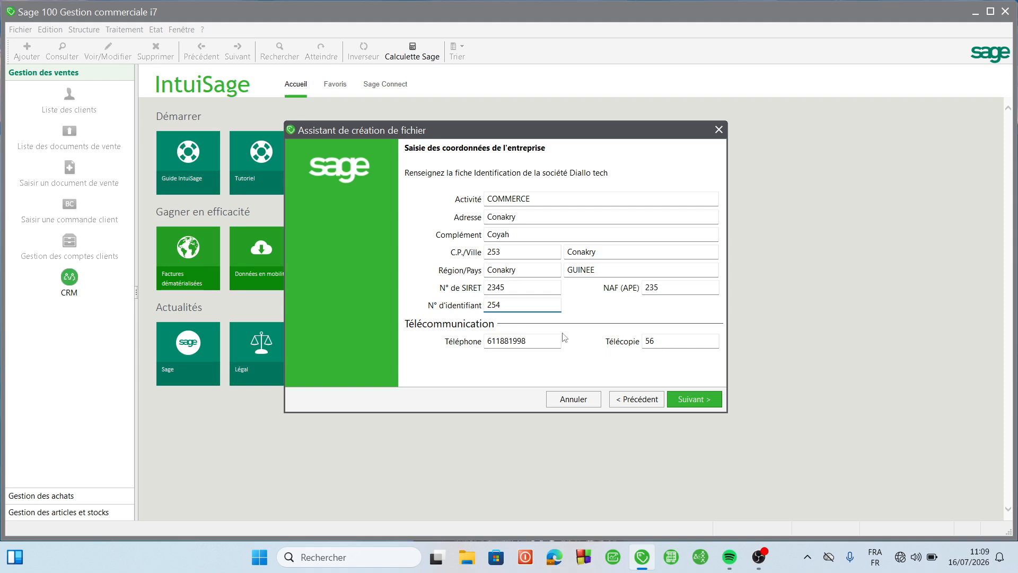
key(Tab)
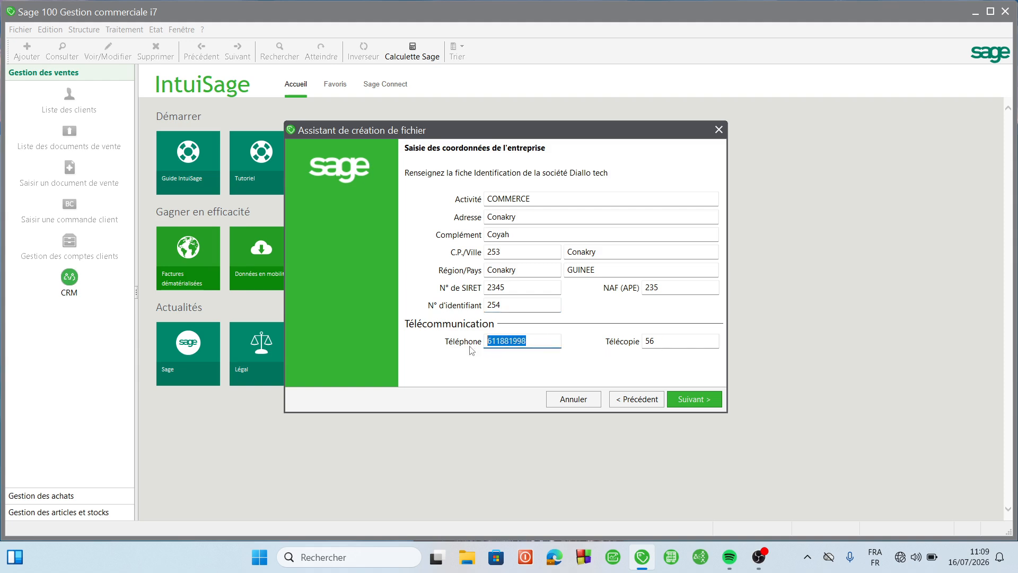
click(538, 344)
click(669, 342)
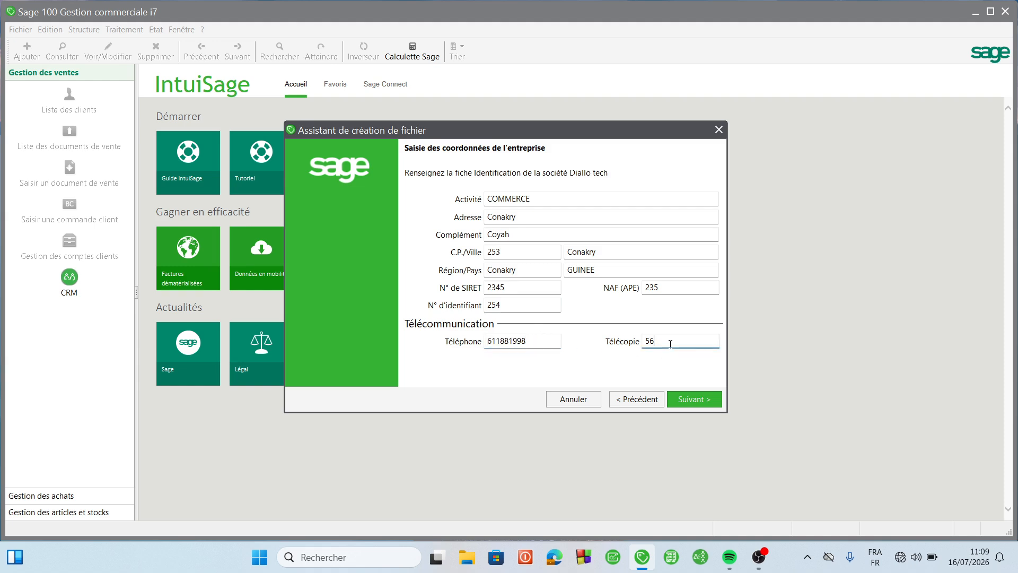
click(695, 399)
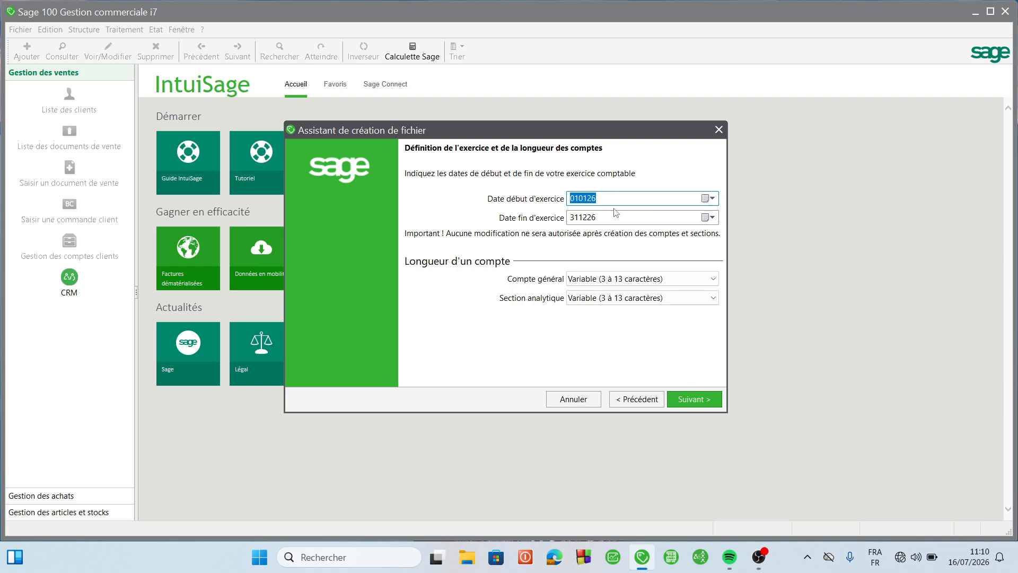
Step: Set the general account length to 6 caractères, keeping the proposed fiscal year dates and the variable analytical section length
click(689, 279)
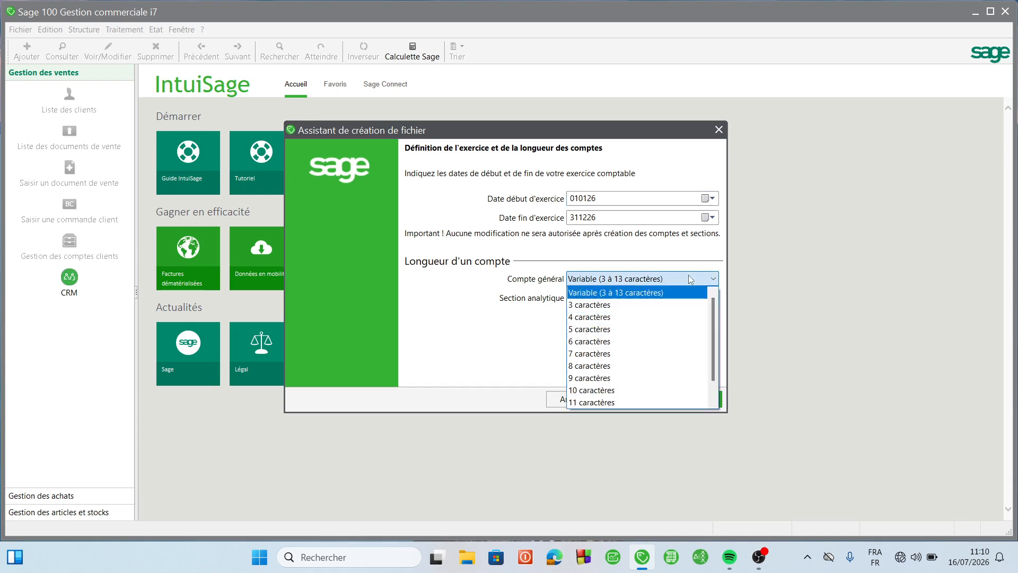
click(601, 329)
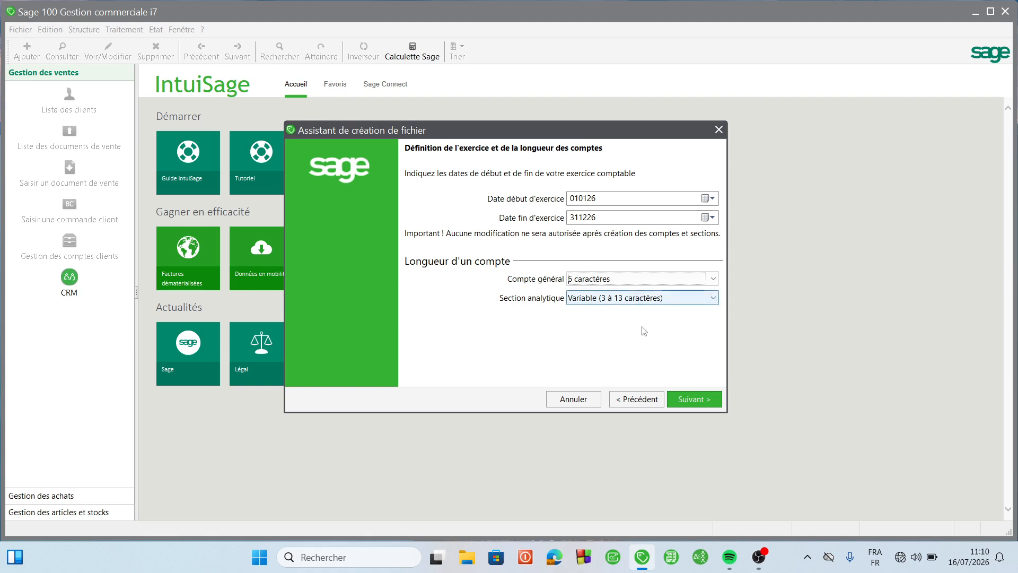
click(696, 404)
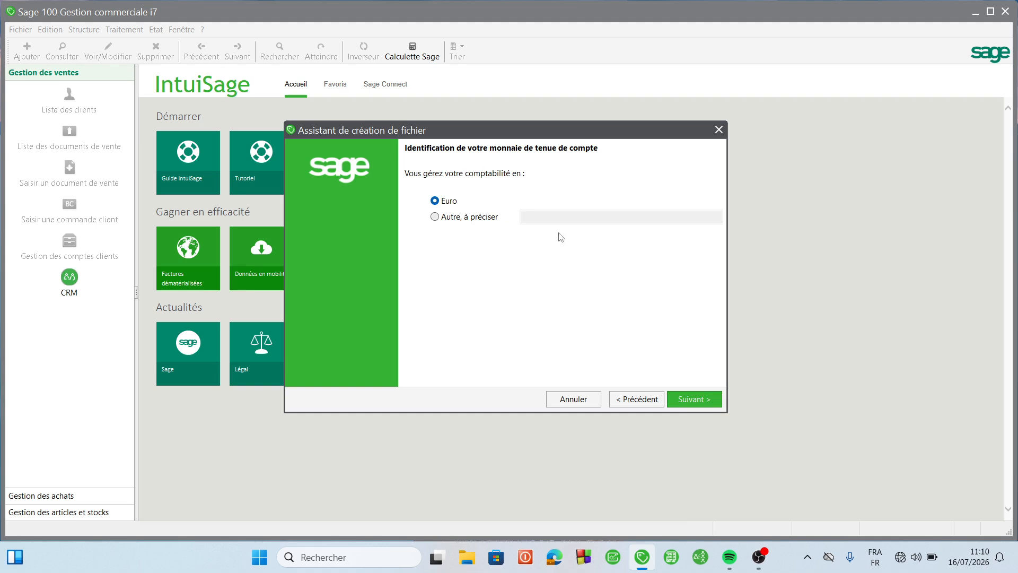
Step: Choose a currency other than the euro for the accounts and name it FRANCS GUINEENS
click(442, 217)
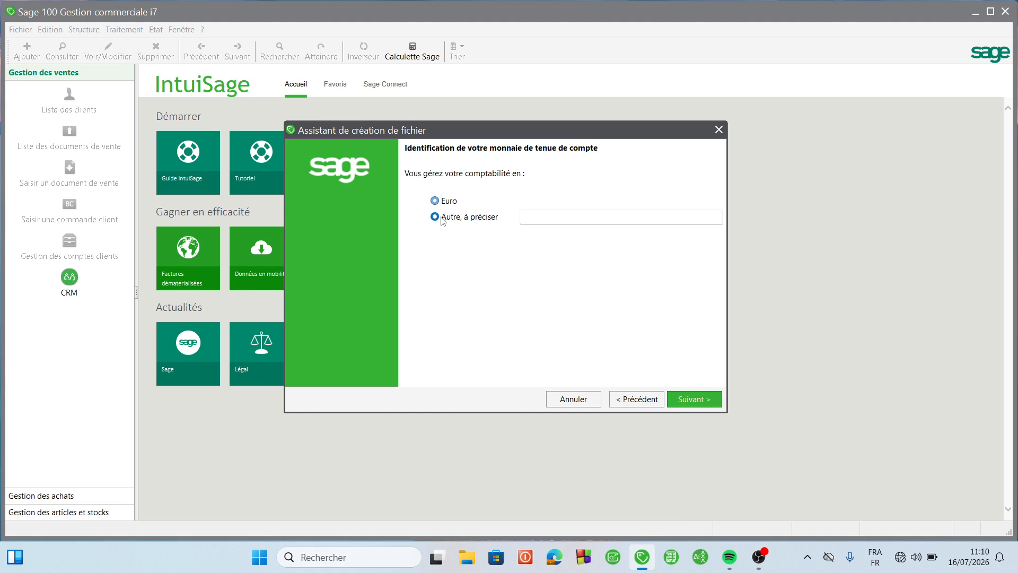
click(564, 220)
text(FRANCS GUI)
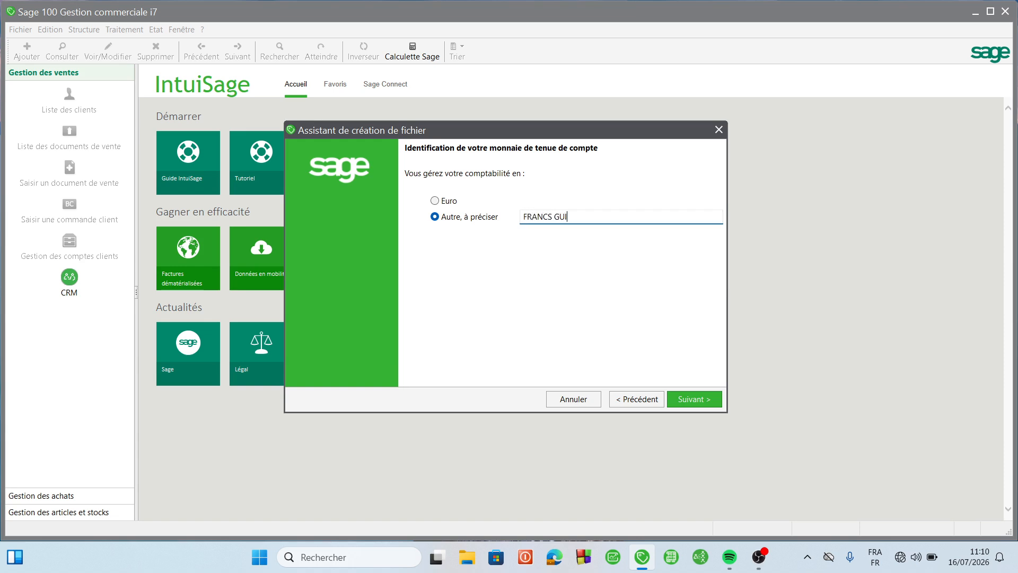
text(NEENS)
click(689, 399)
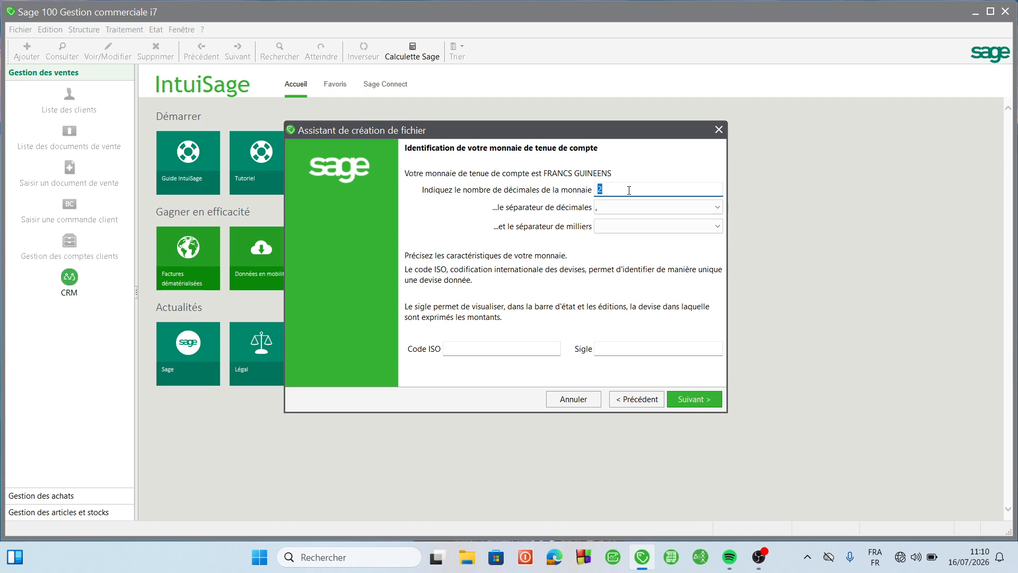
Step: Set the currency to 0 decimals with a blank space as the thousands separator
key(BackSpace)
text(0)
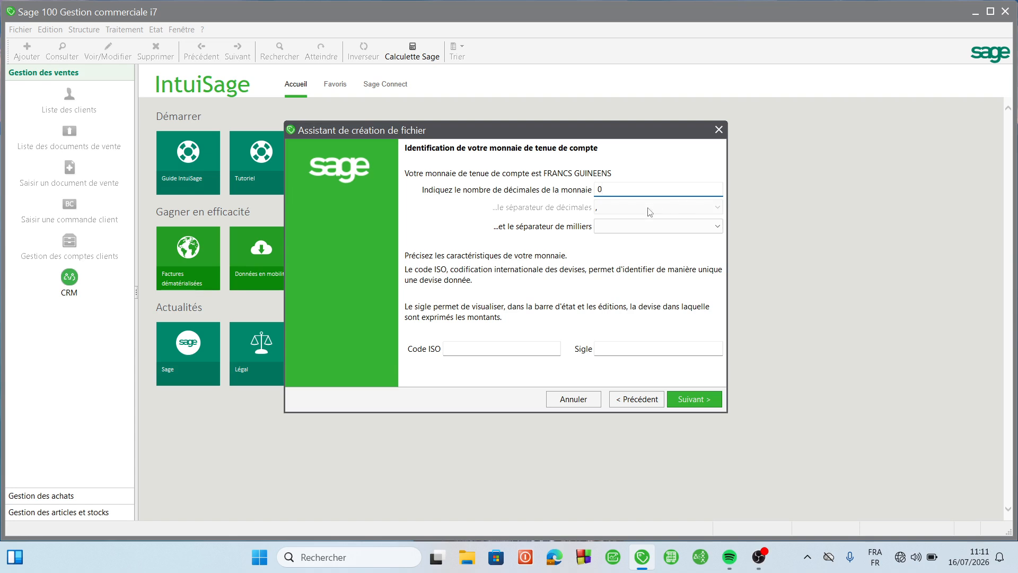
click(690, 228)
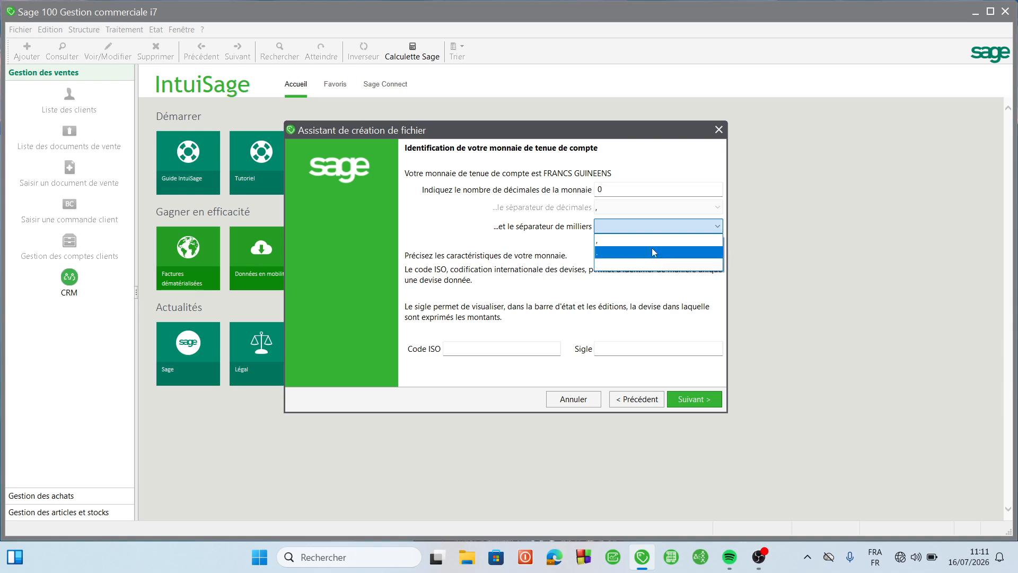
click(624, 263)
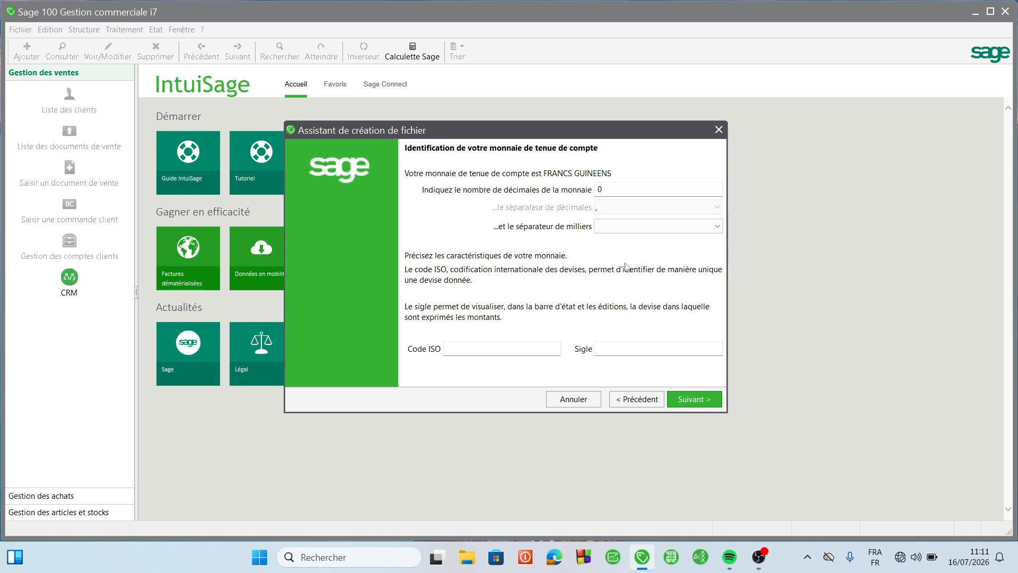
Step: Give the currency the ISO code GNF and the symbol FG, and validate its characteristics
click(485, 347)
text(GNF)
key(Tab)
text(FG)
click(702, 404)
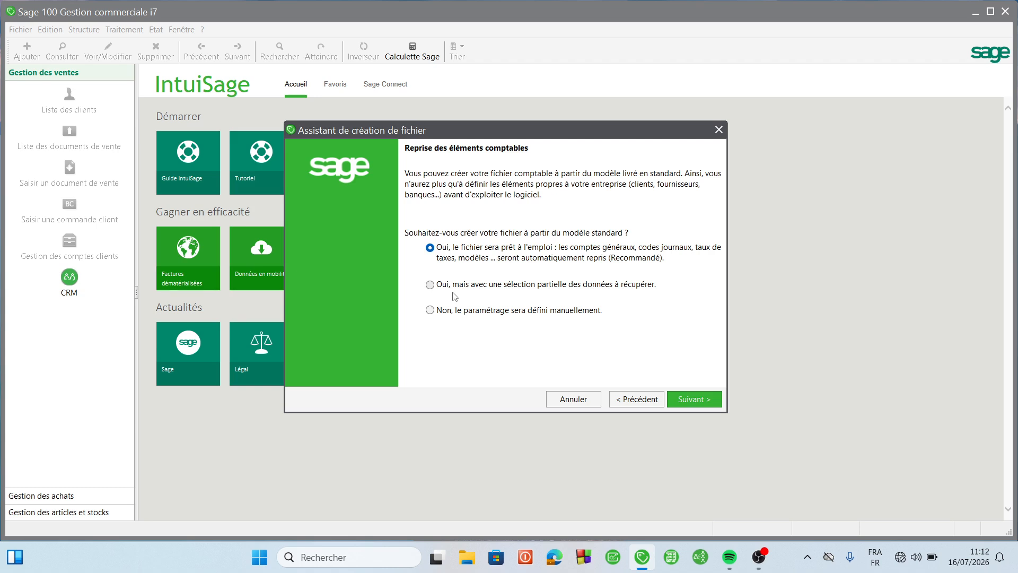
Step: Choose manual configuration for the accounting elements instead of the standard model, recheck that choice, and proceed to the commercial elements
click(429, 311)
click(692, 401)
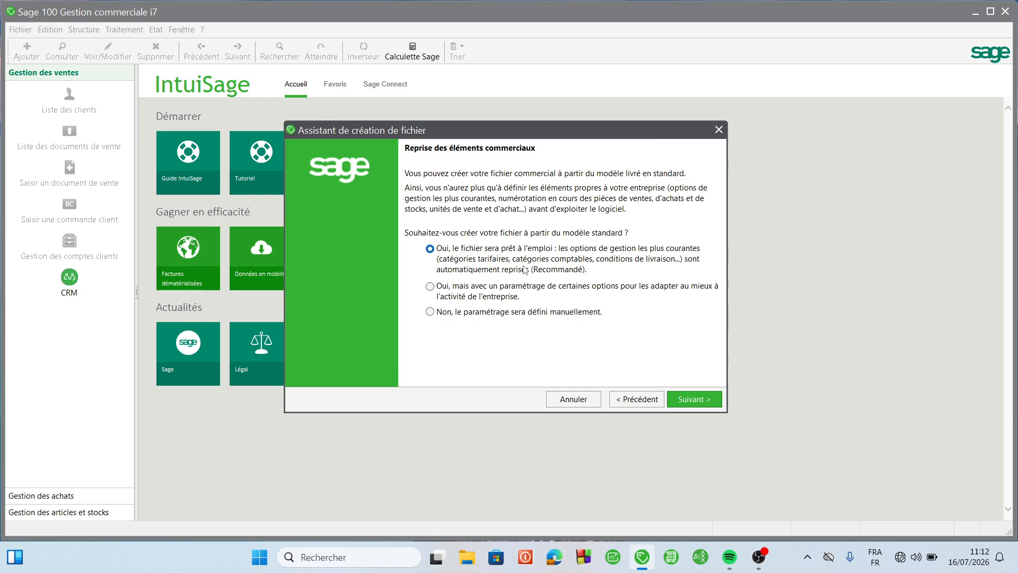
click(633, 399)
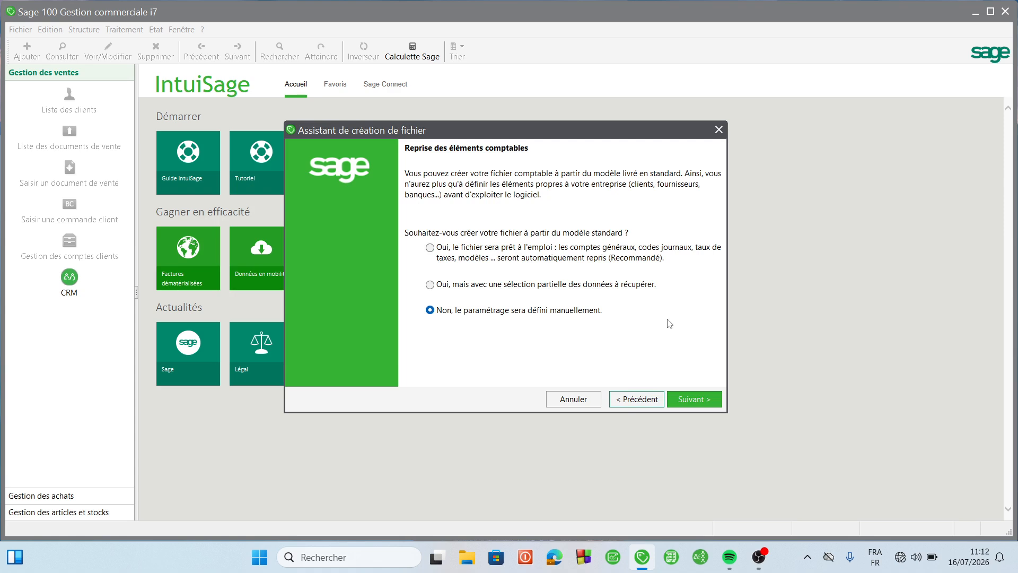
click(695, 398)
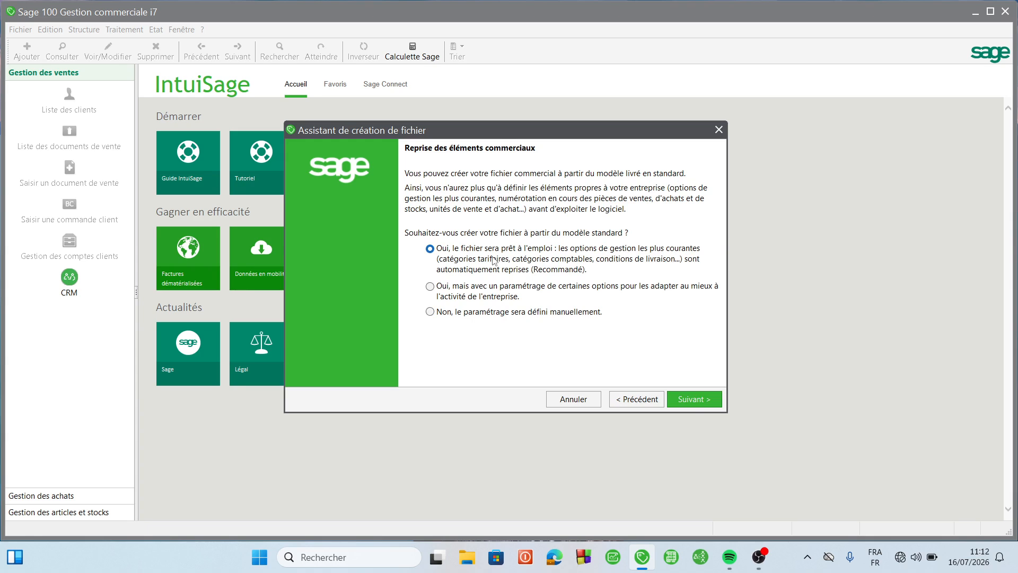
Step: Choose manual configuration for the commercial elements instead of the standard model, and proceed to the creation of the accounting file
click(431, 311)
click(684, 402)
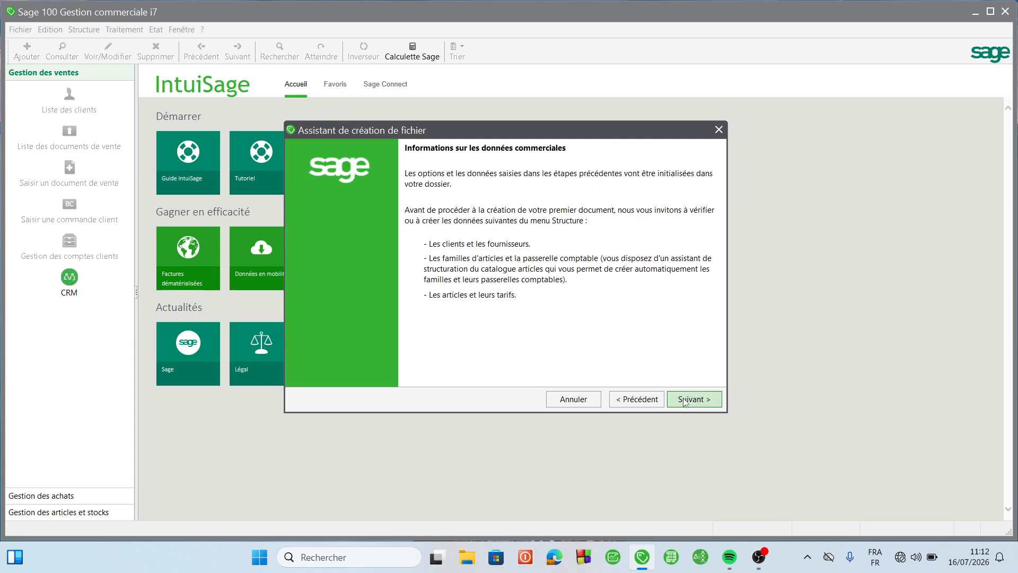
click(684, 402)
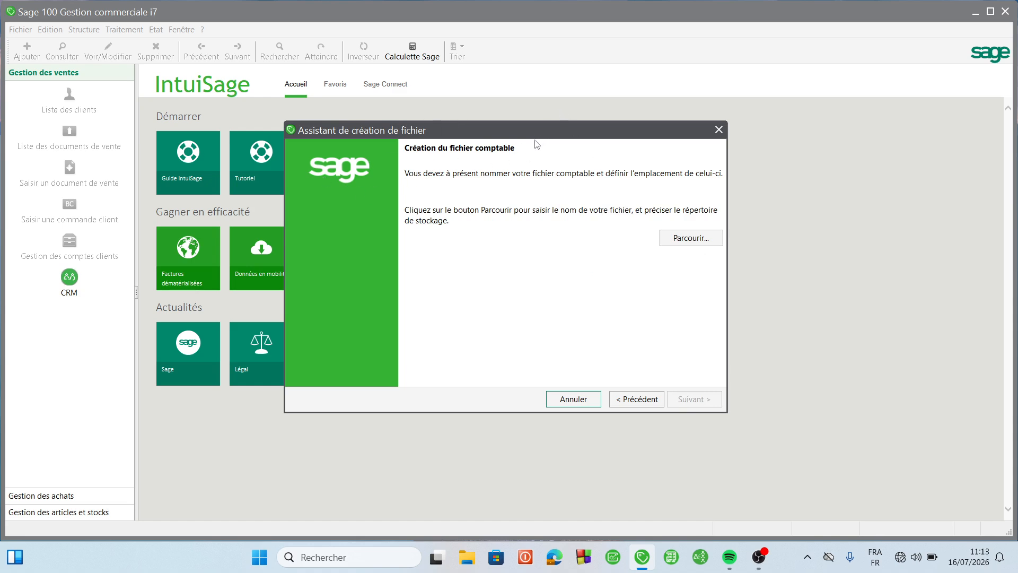
Step: Name the accounting file Tutos Gestion commerciale, store it in the desktop folder ENT.QUOTIDIEN, and proceed to the commercial file
click(700, 240)
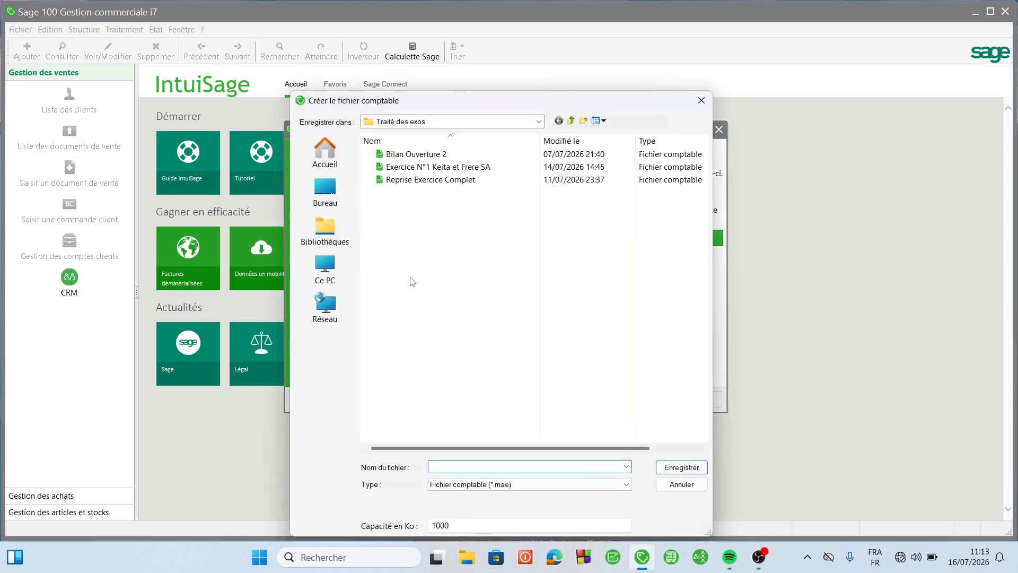
click(330, 193)
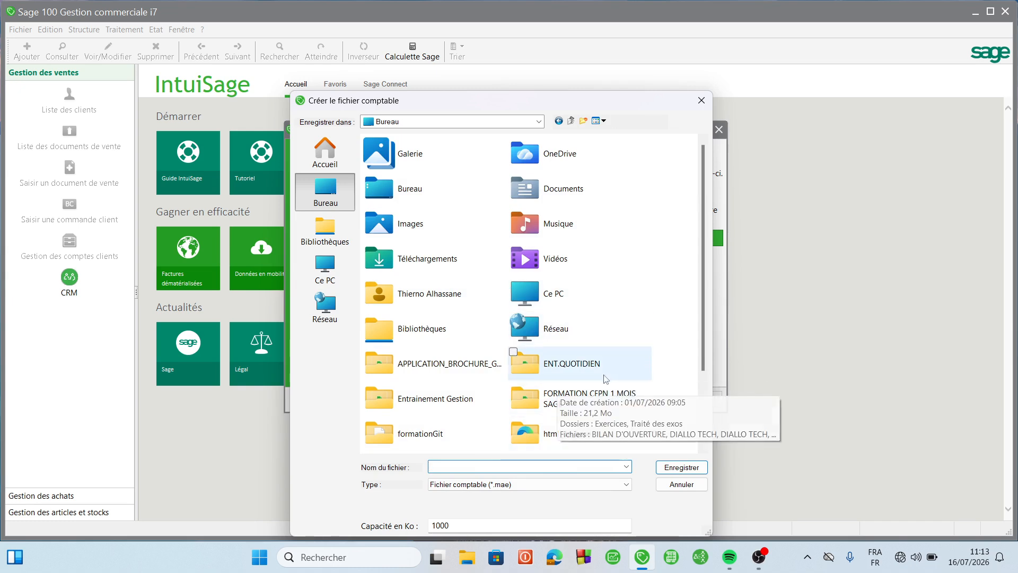
double_click(565, 364)
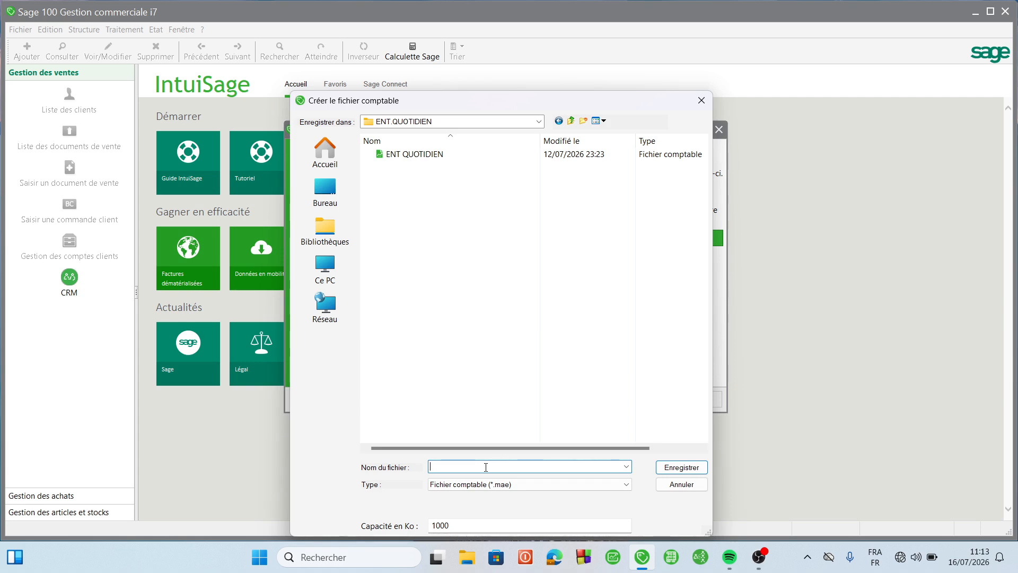
text(t)
text(Tuo)
text(os Ges)
text(tion com)
text(mercia)
text(le)
key(Return)
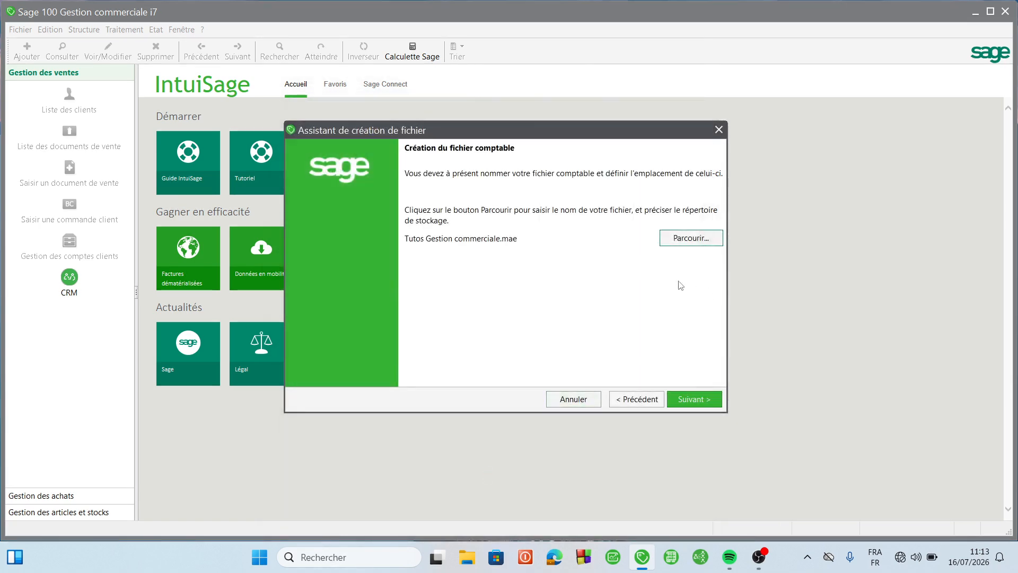
click(698, 400)
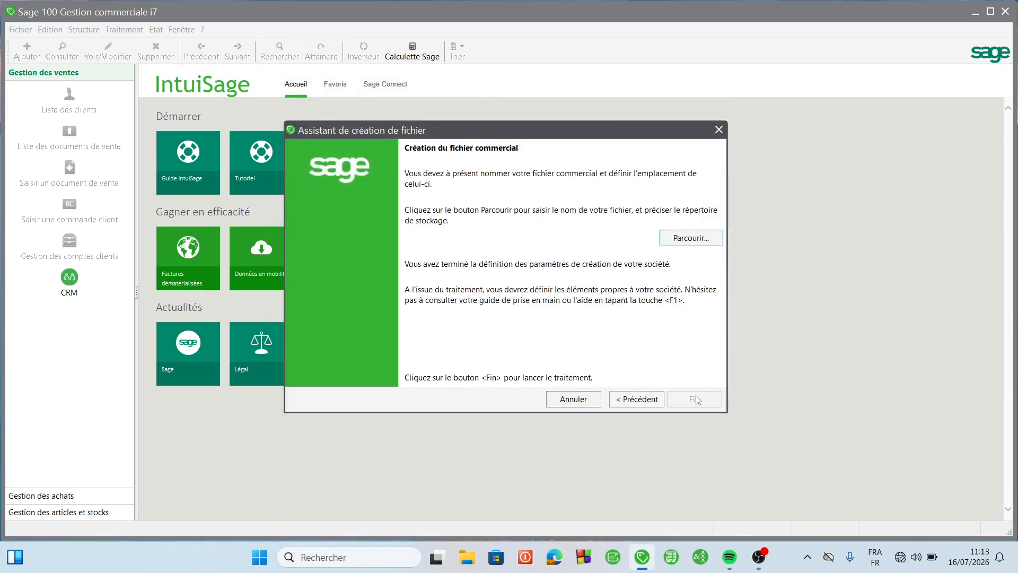
Step: Name the commercial file Tutos Gestion commerciale in the desktop folder ENT.QUOTIDIEN, and finish the wizard to create the company
click(691, 242)
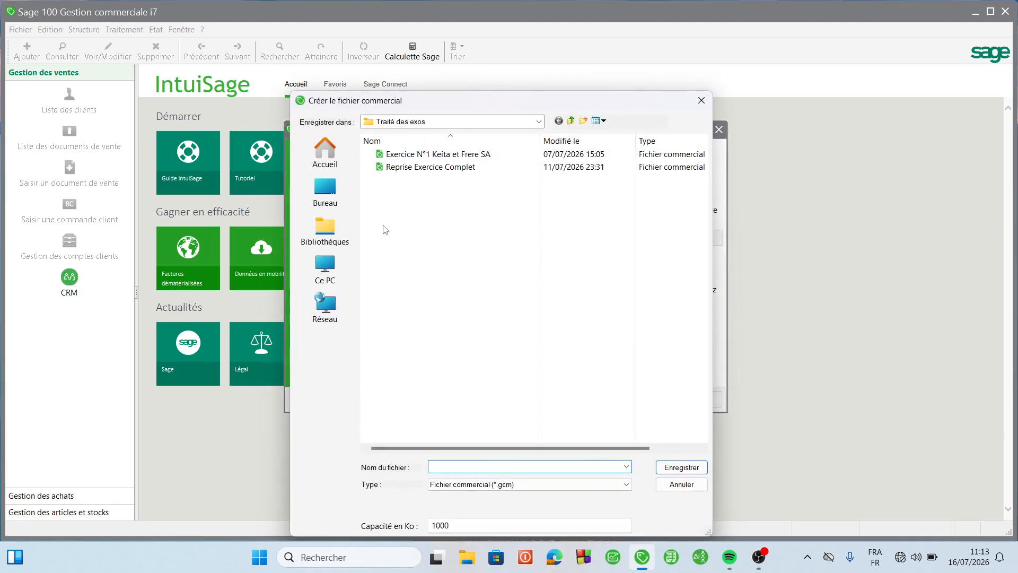
click(310, 184)
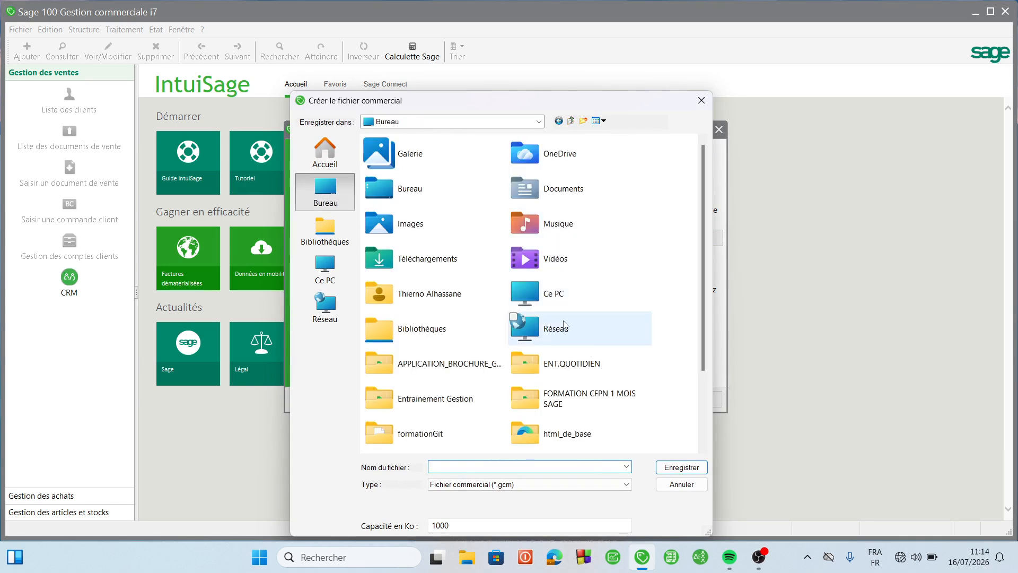
click(583, 364)
double_click(583, 364)
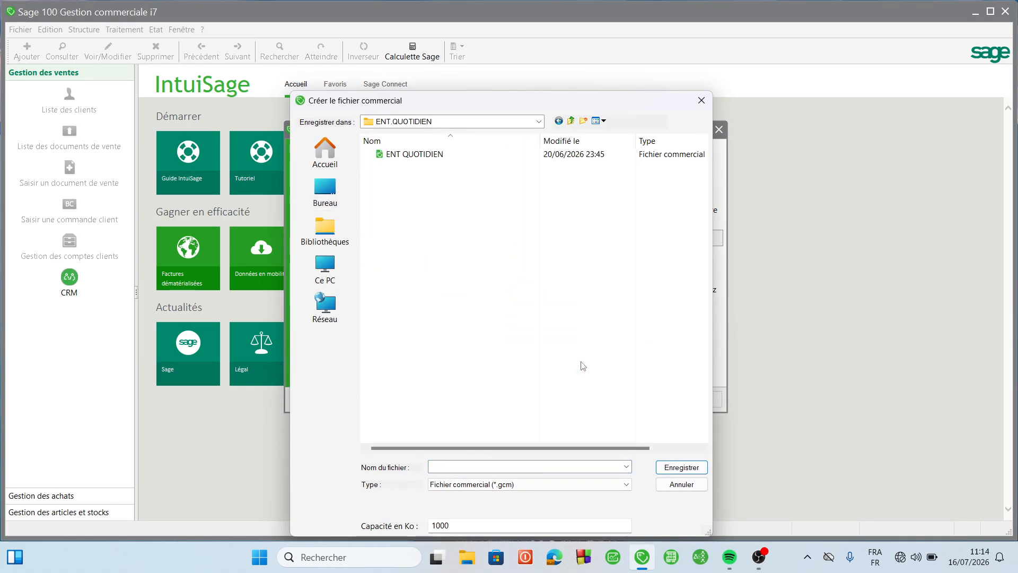
click(491, 470)
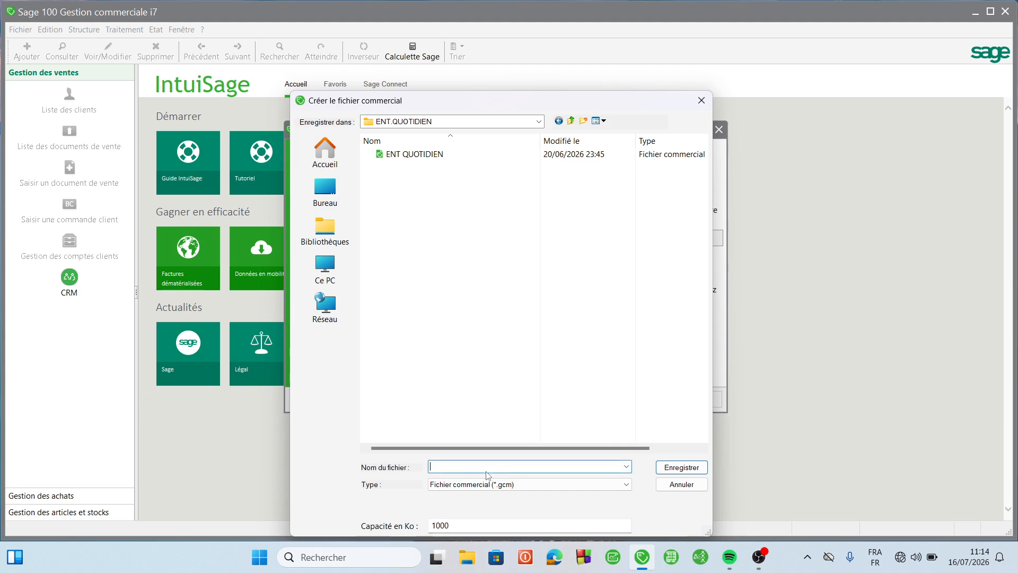
text(Tutos Gestion commerciale)
key(Return)
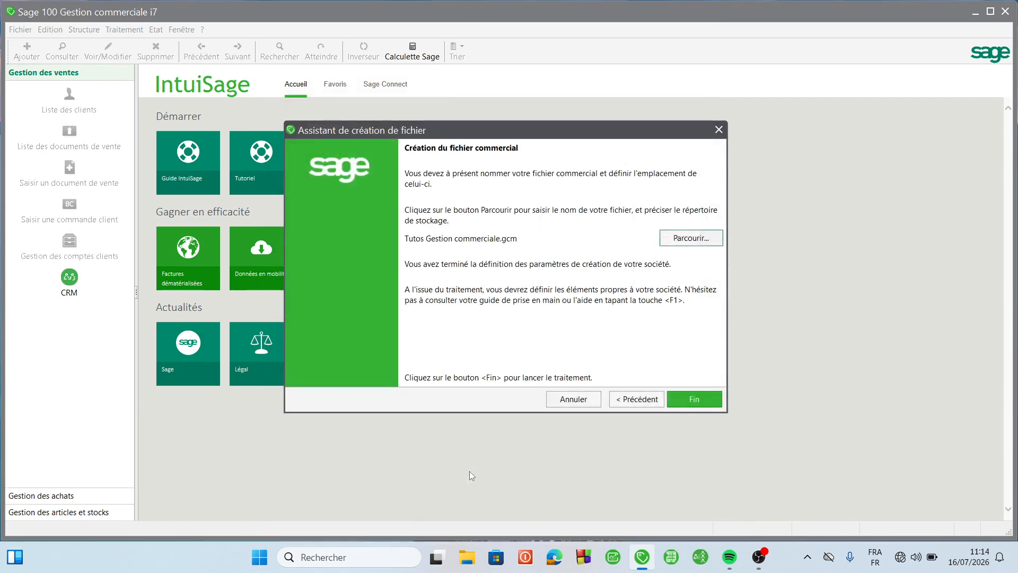
click(694, 398)
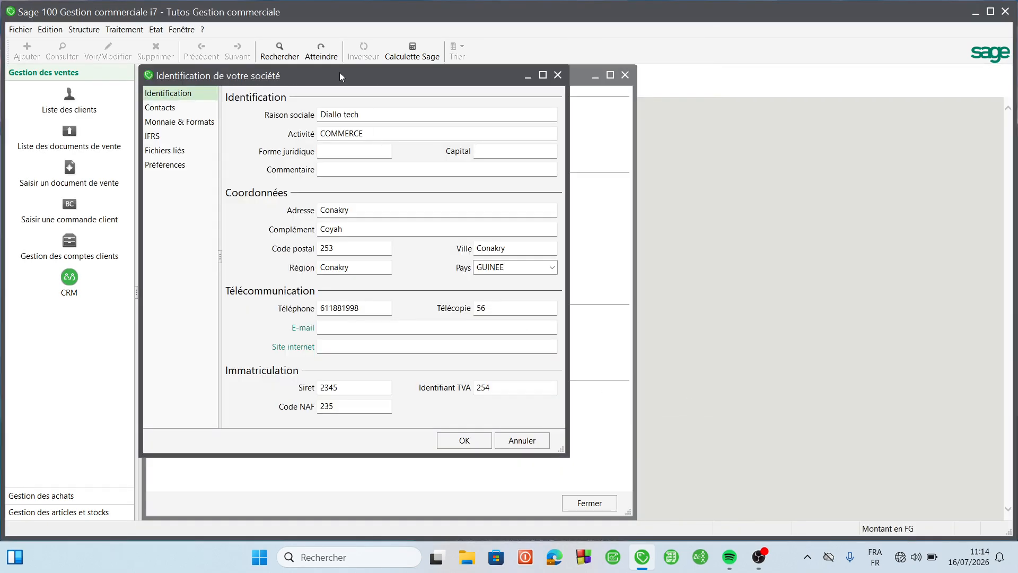
Step: Check the company's identification details, validate them without a legal form or capital, and close the company settings
drag(339, 76, 587, 95)
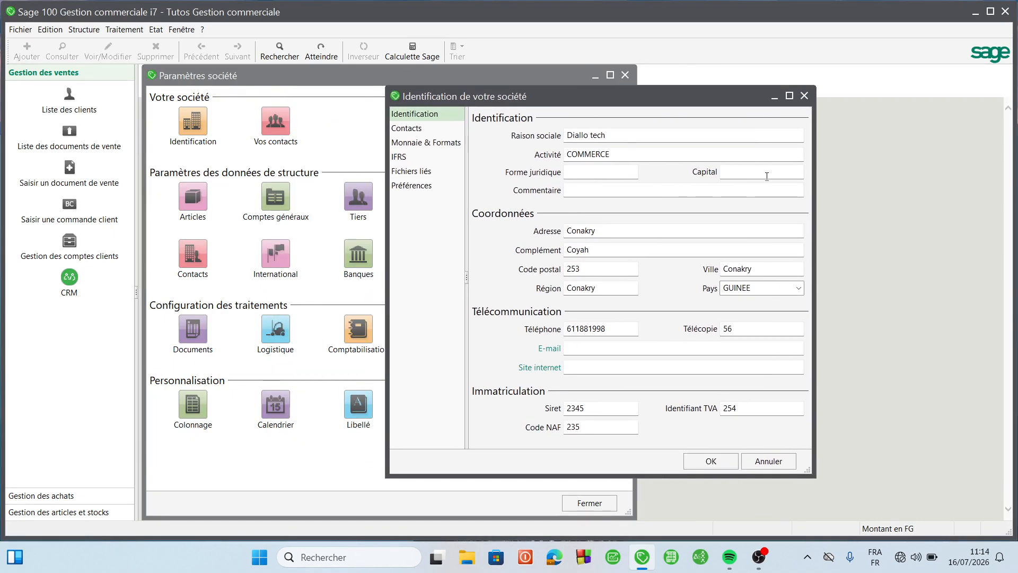
click(571, 171)
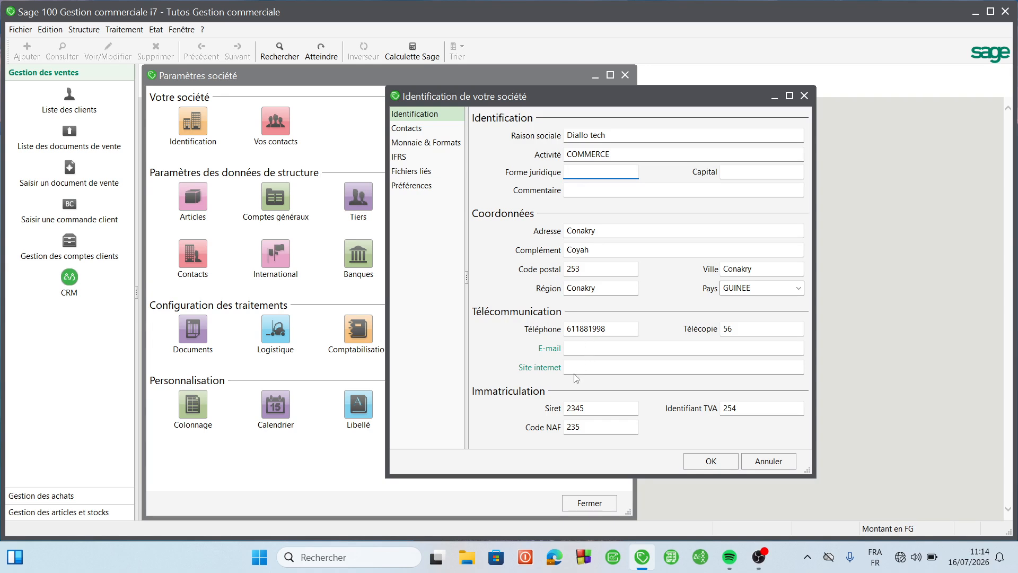
click(717, 462)
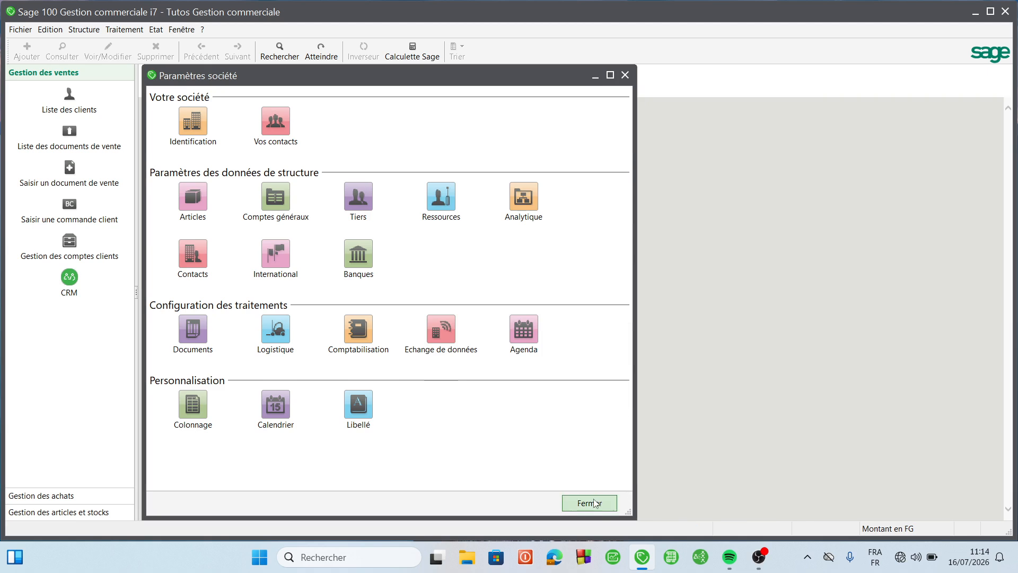
click(595, 503)
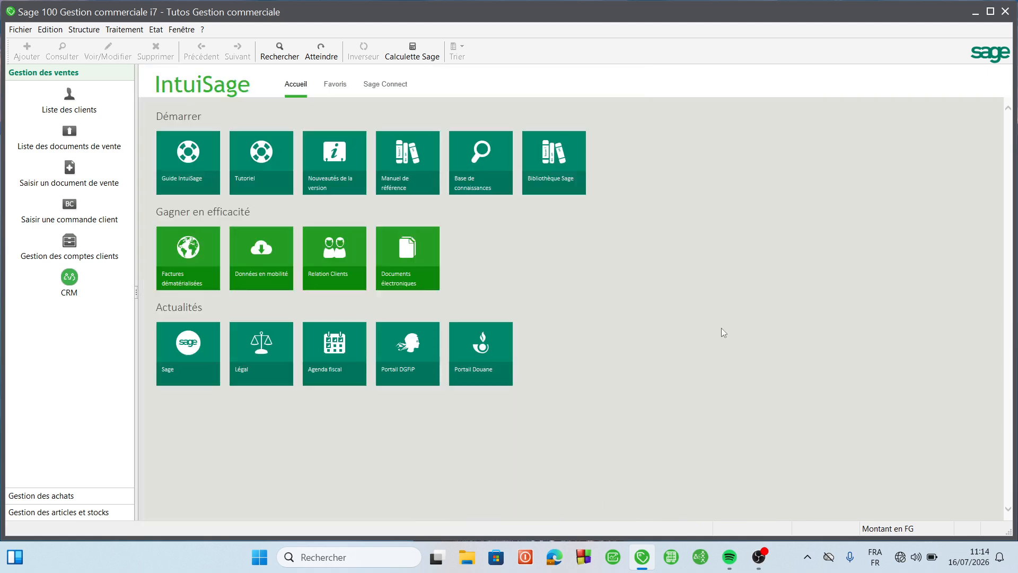